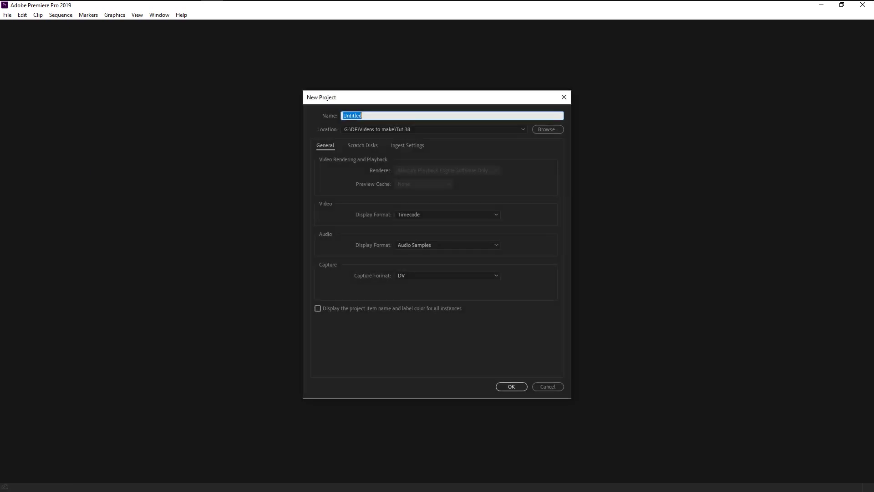
- Name the new project 'timelapse' and create it
key("BackSpace")
type("timelapse")
key("Return")
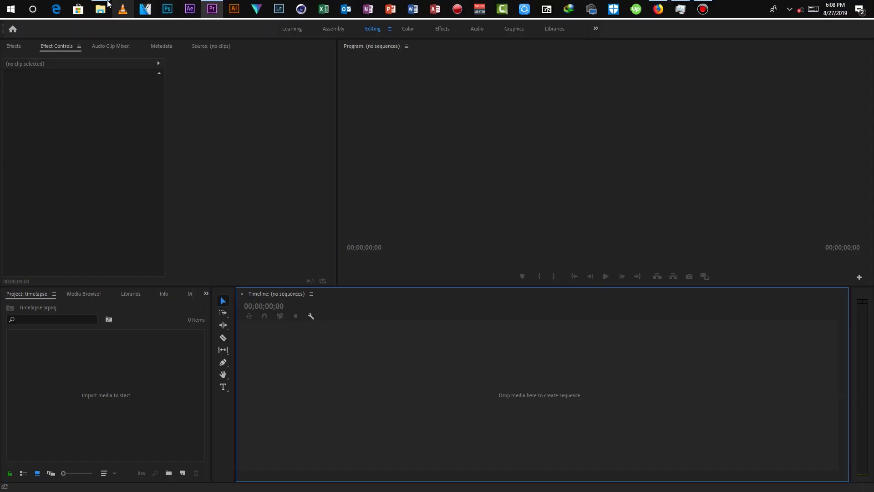
- Import traffic video.mp4 from the stock footage folder into the Project panel
left_click(120, 9)
left_click_drag(142, 140, 134, 350)
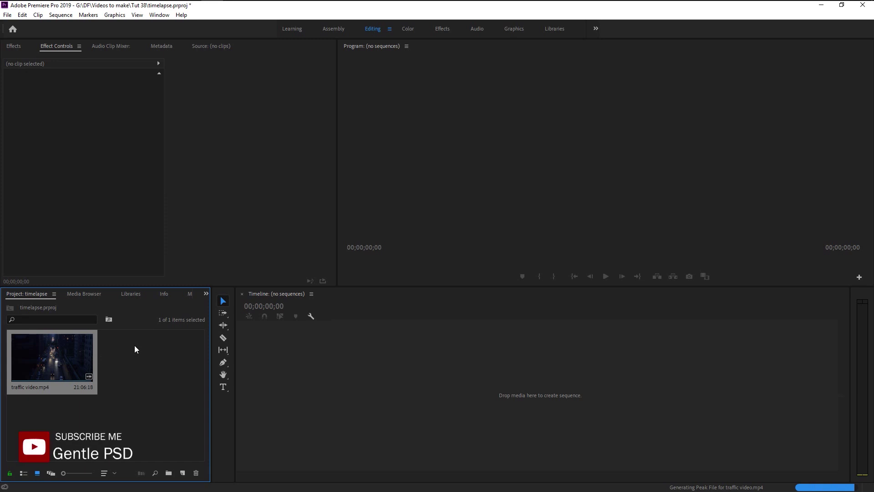
left_click(310, 355)
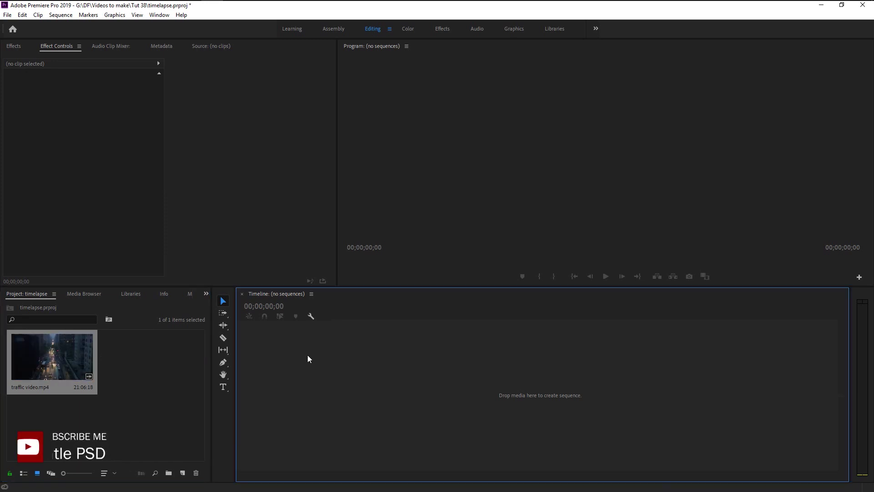
left_click(7, 14)
- Create Sequence 01 from the Custom 1080p 30fps preset and drop traffic video.mp4 onto it
mouse_move(54, 26)
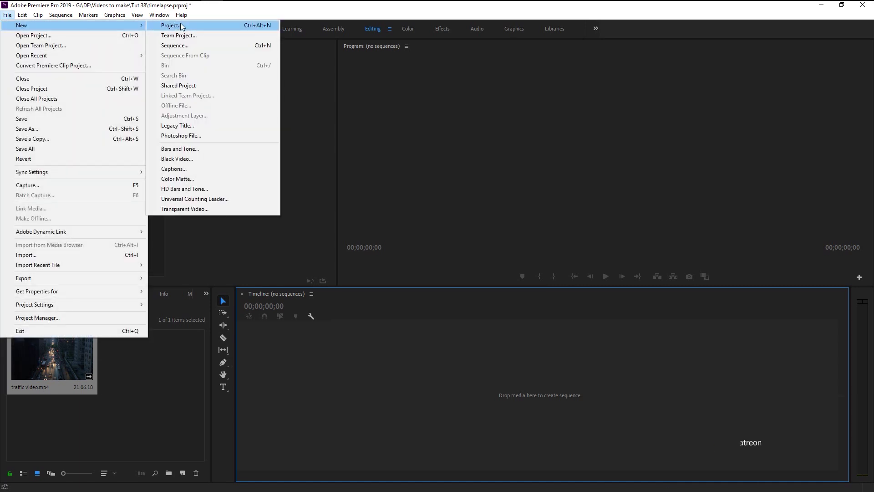
left_click(175, 45)
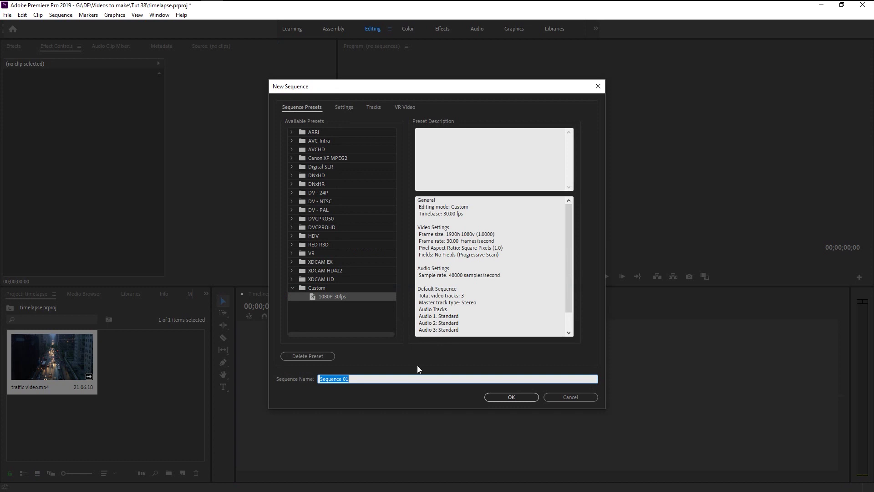
left_click(491, 397)
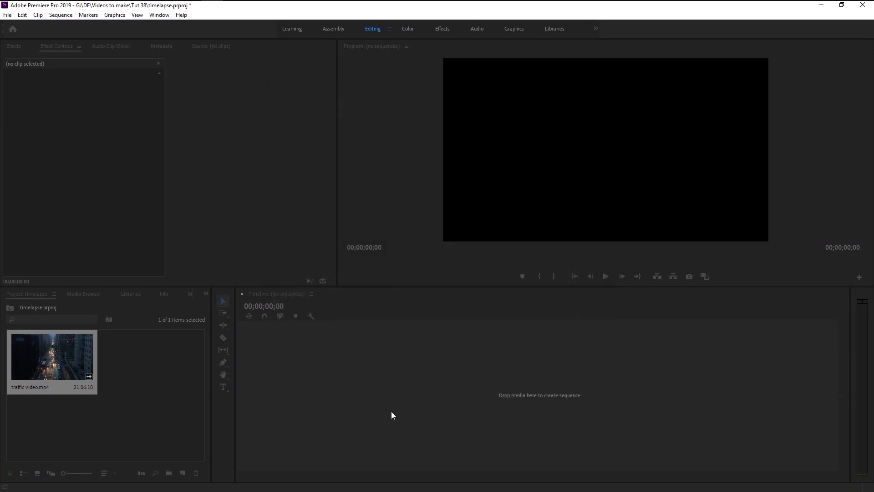
left_click(129, 427)
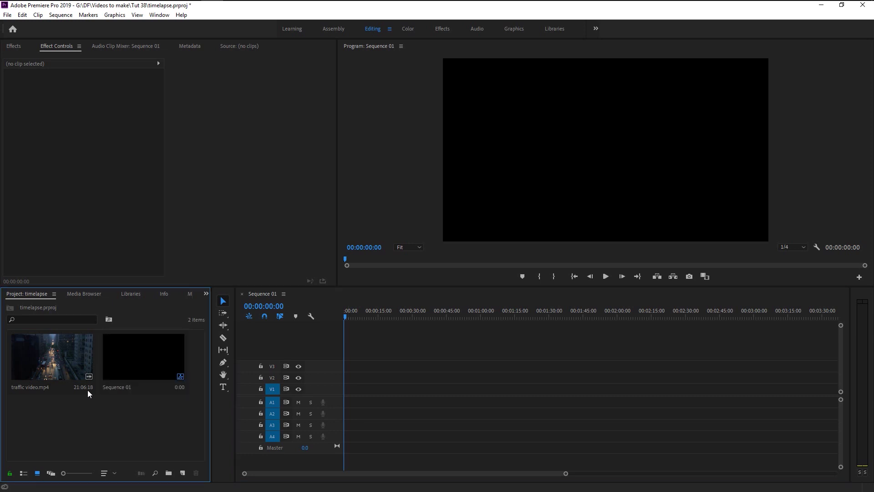
left_click_drag(70, 346, 347, 401)
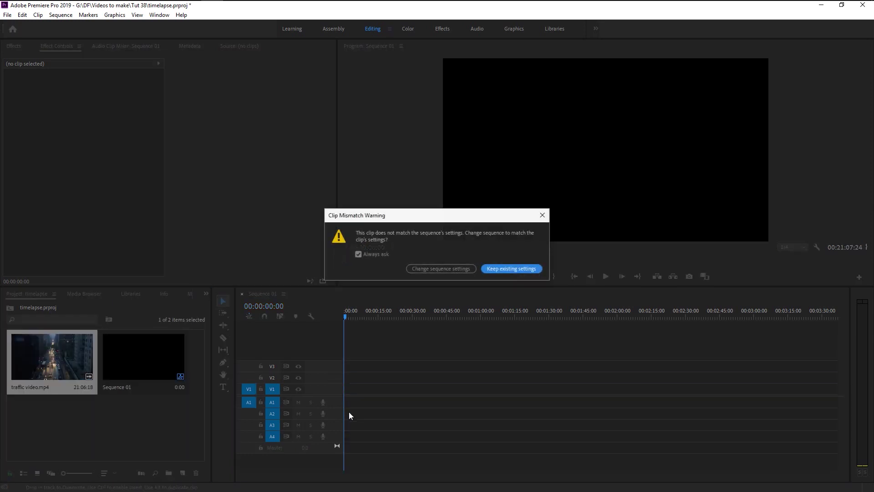
- Keep the existing sequence settings for the clip and preview the footage
left_click(490, 271)
left_click(605, 276)
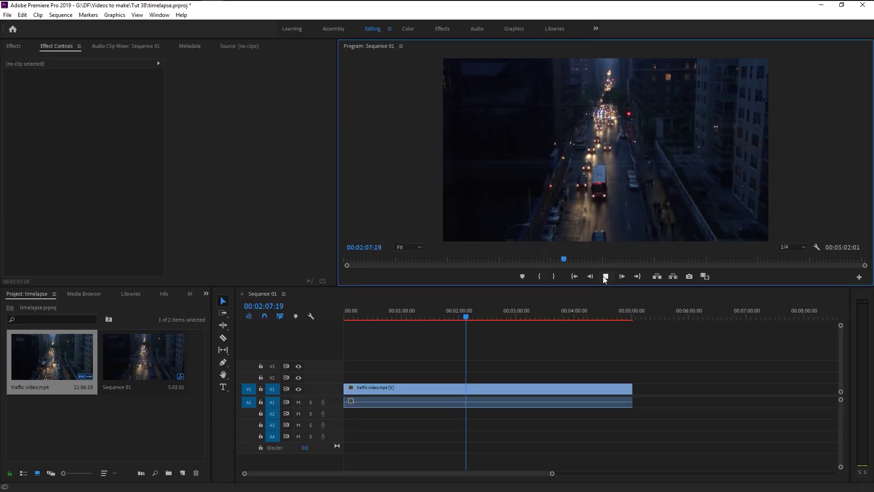
left_click(605, 276)
- Unlink the traffic clip's audio and delete the A1 audio track portion
left_click(426, 390)
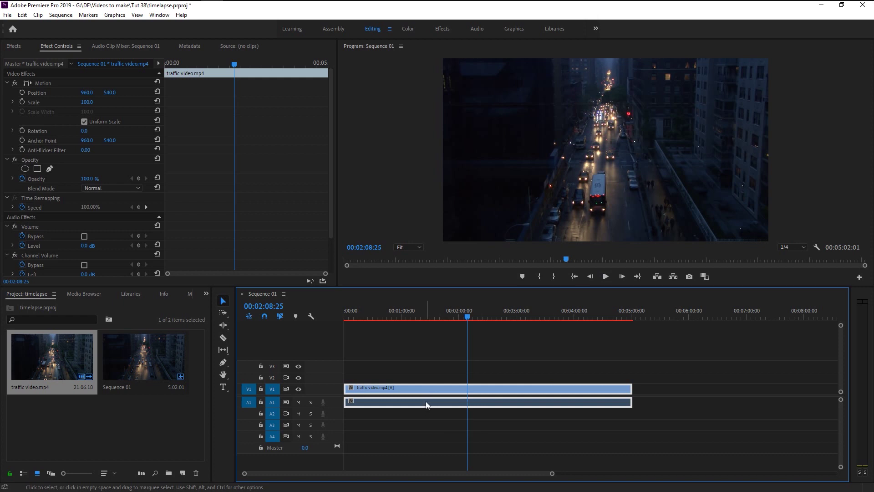
right_click(438, 387)
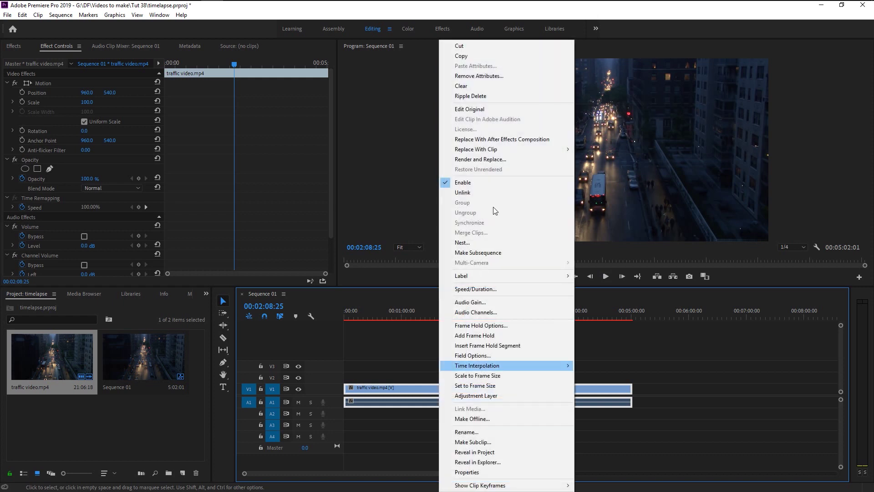
left_click(491, 191)
left_click(409, 401)
key("Delete")
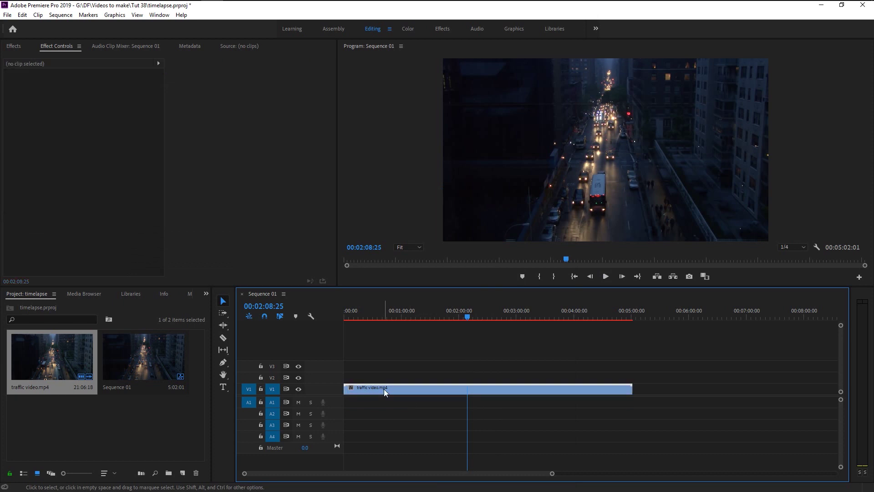
left_click(384, 389)
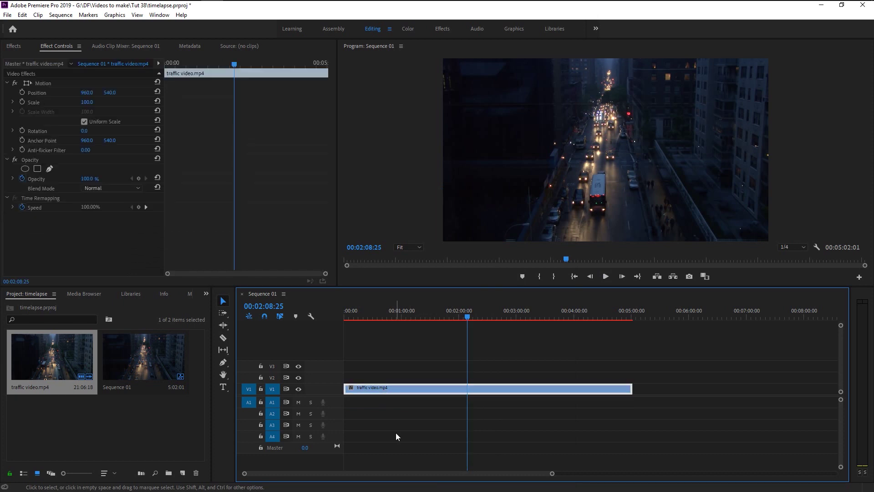
- Find 'curves' in Effects and apply RGB Curves to the traffic clip
left_click(14, 45)
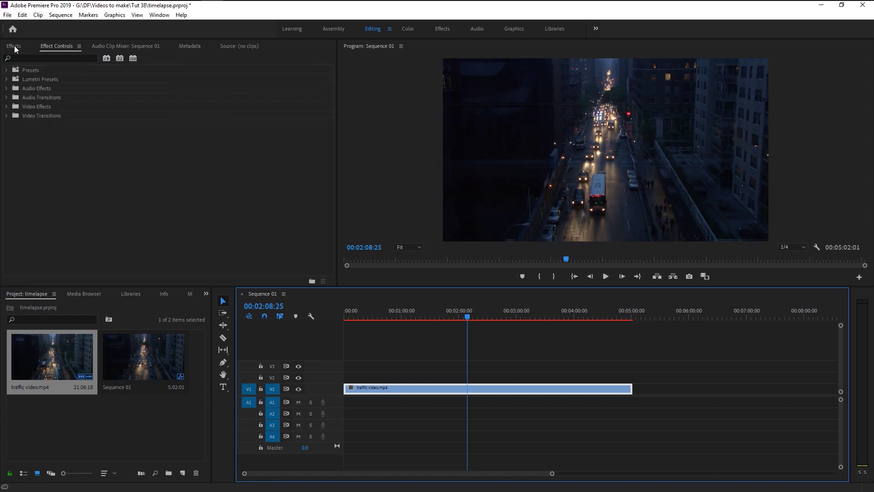
left_click(39, 59)
type("curves")
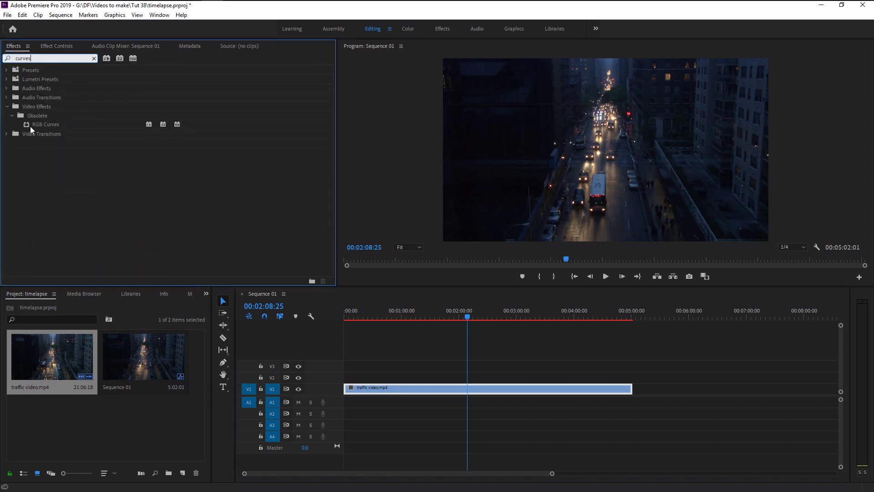
left_click_drag(31, 128, 382, 387)
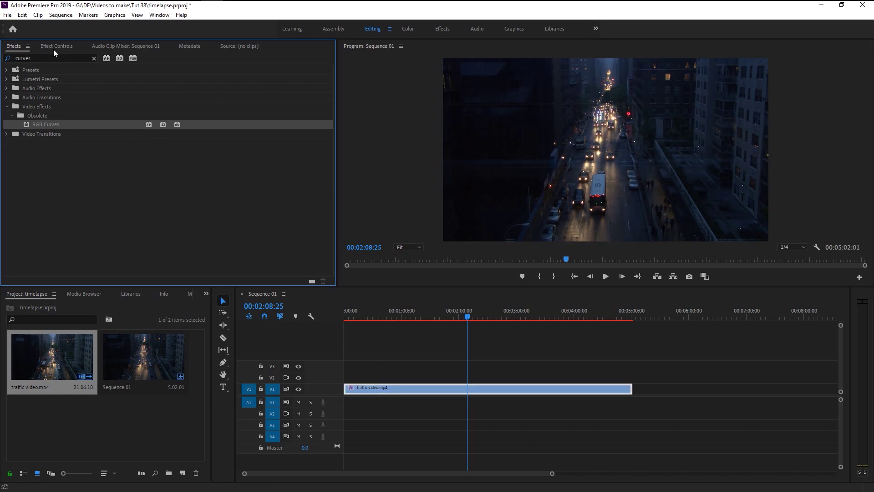
- Shape the Master curve into an S-curve and raise the Red curve to warm the image
left_click(57, 46)
scroll(89, 218, "down", 3)
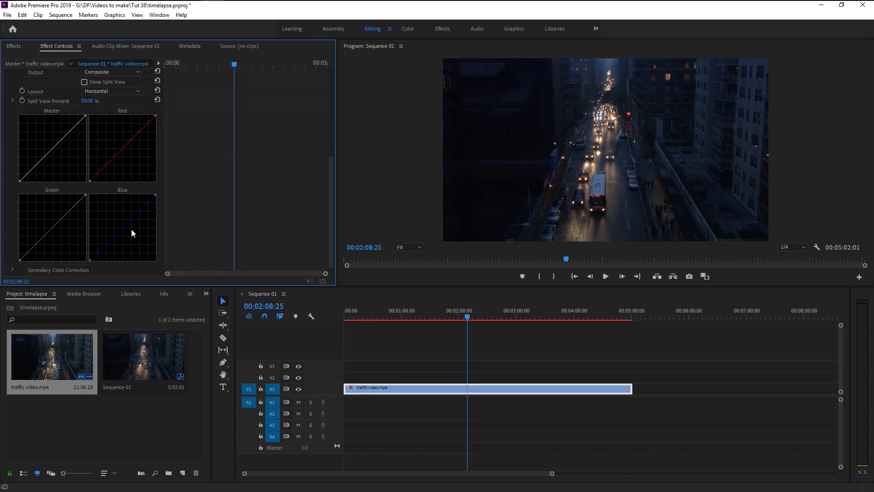
left_click_drag(69, 131, 68, 126)
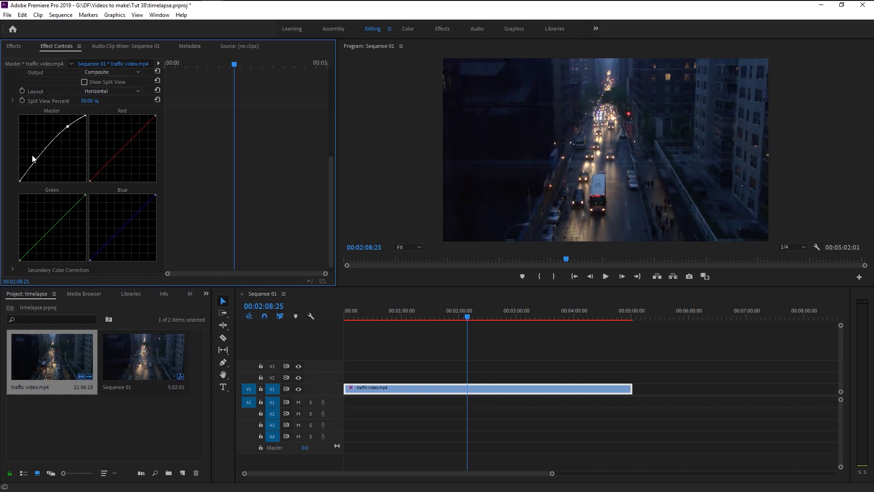
left_click_drag(33, 158, 37, 159)
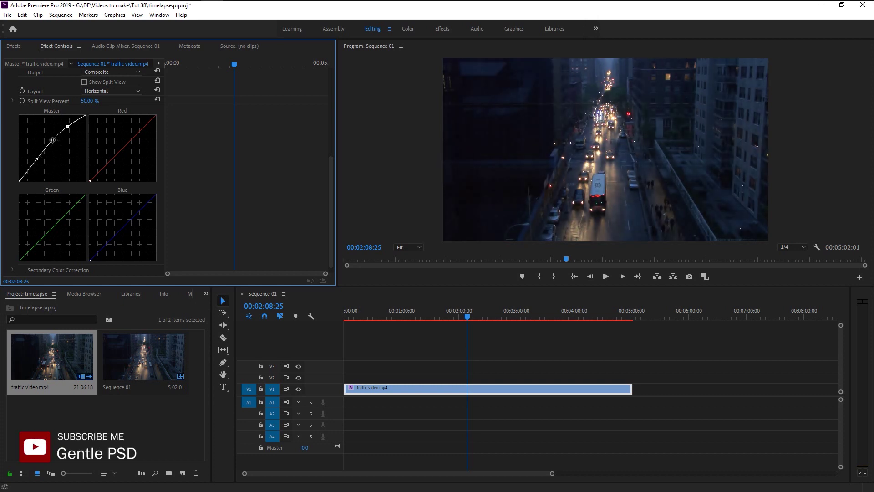
left_click_drag(53, 140, 56, 137)
left_click_drag(134, 138, 107, 161)
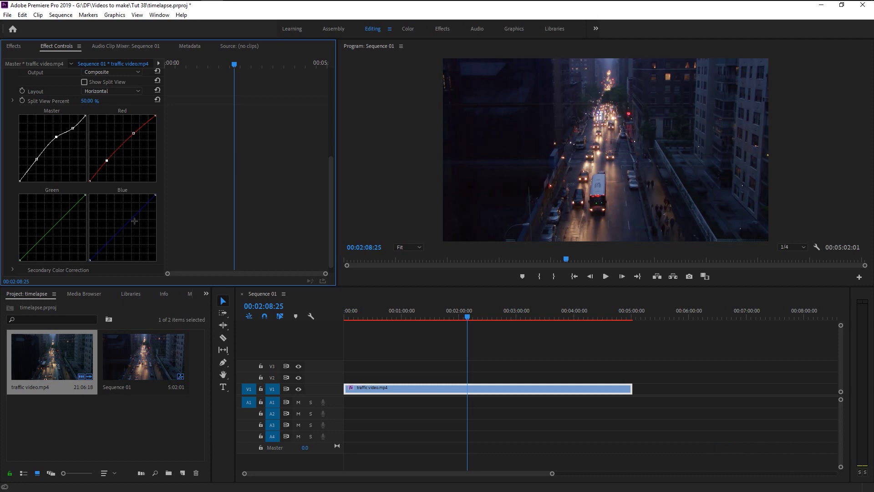
- Search 'color bala' and apply Color Balance to the traffic clip
left_click(14, 46)
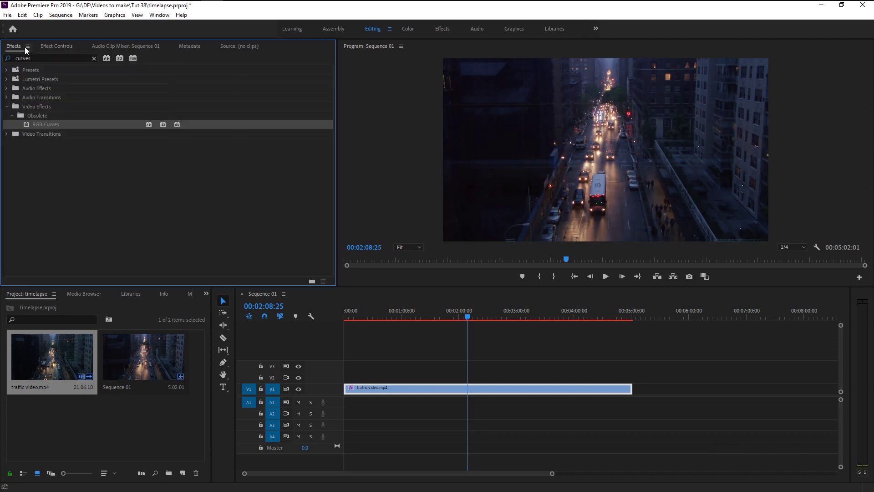
left_click(94, 58)
type("color bala")
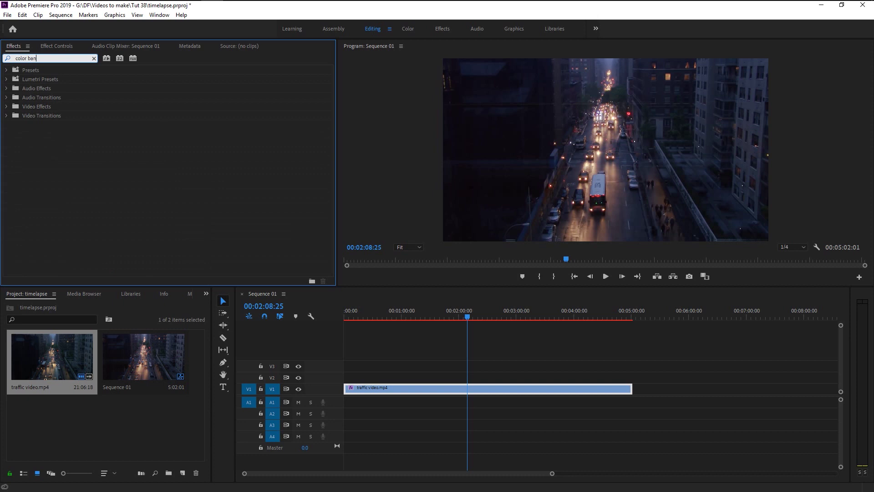
double_click(48, 124)
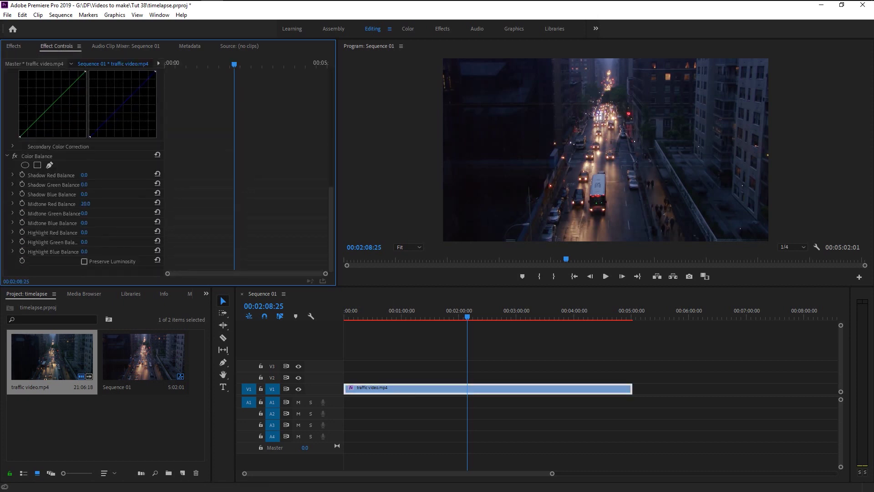
- Set Shadow Blue 3, Midtone Red 6, Midtone Green -1, Highlight Red 5, then preview the grade
mouse_move(86, 203)
left_mouse_down()
mouse_move(45, 204)
mouse_move(88, 204)
left_mouse_up()
left_click_drag(84, 213, 89, 233)
left_click_drag(84, 194, 87, 194)
left_click(604, 279)
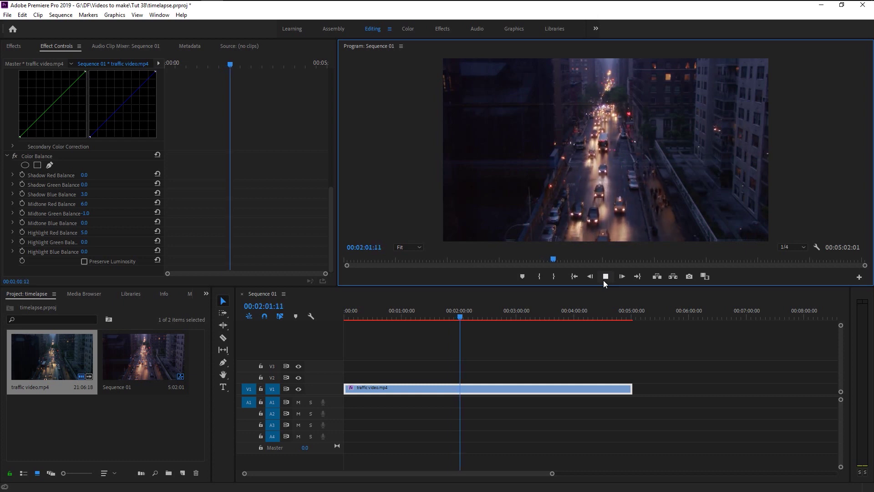
left_click(605, 280)
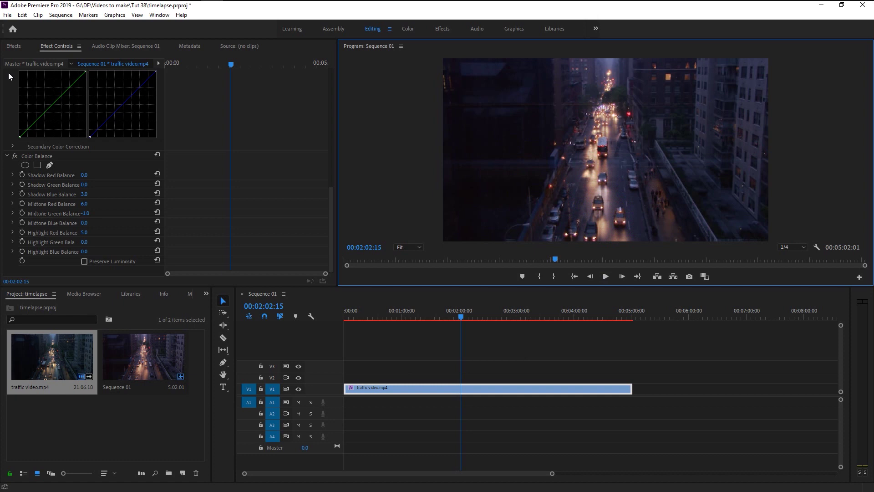
left_click(13, 46)
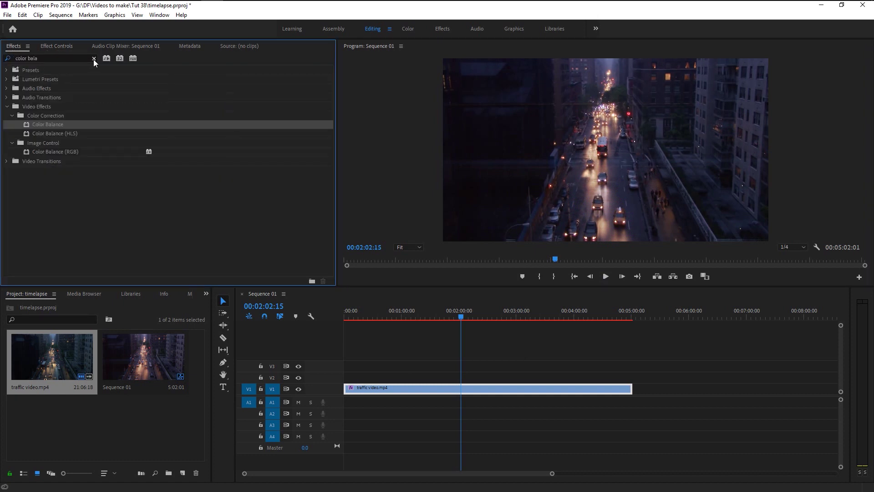
- Search 'poster' and apply Posterize Time to the traffic clip on V1
left_click(94, 58)
left_click(64, 57)
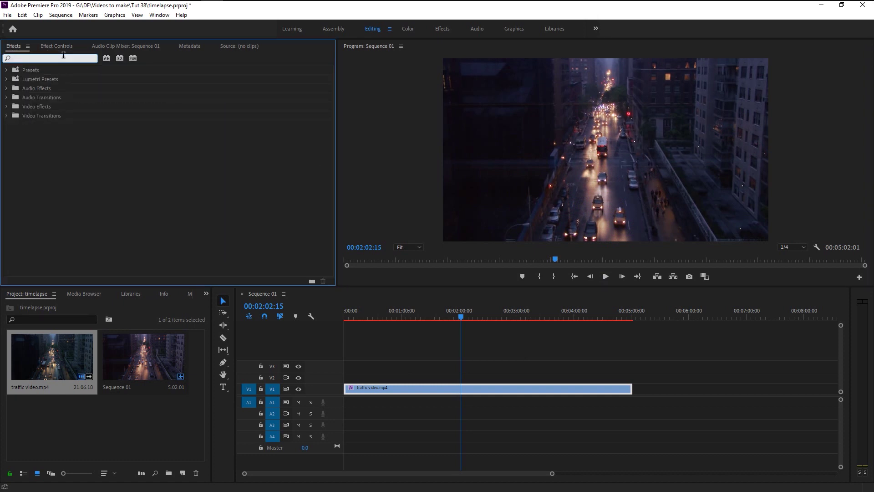
type("poster")
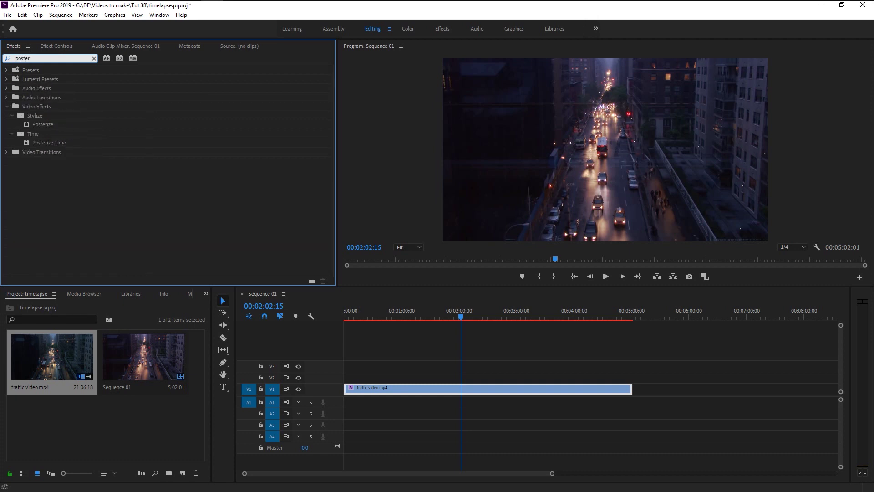
left_click(57, 145)
left_click_drag(45, 145, 397, 397)
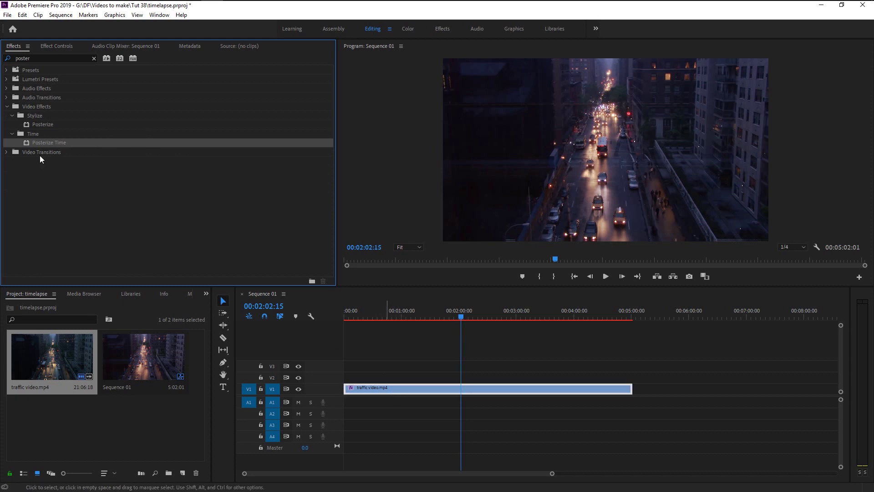
- Begin changing the Posterize Time Frame Rate from 24.0 to 0.8 in Effect Controls
left_click(64, 46)
left_click(50, 247)
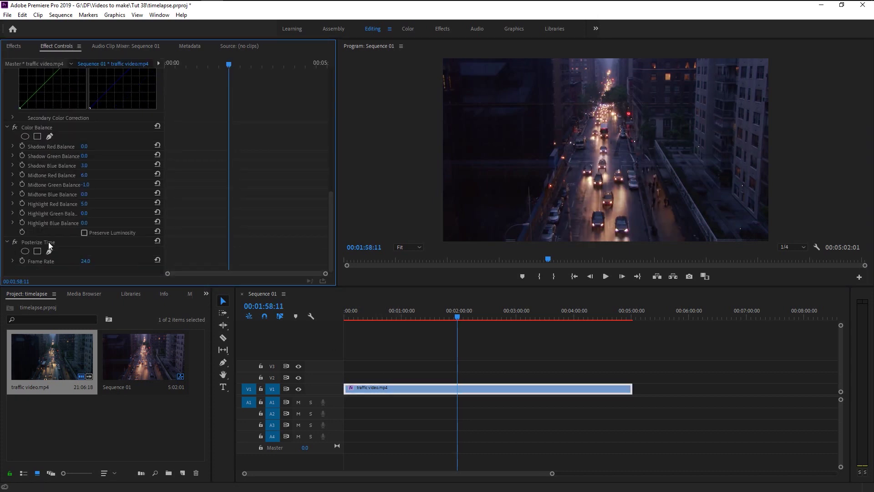
left_click(20, 245)
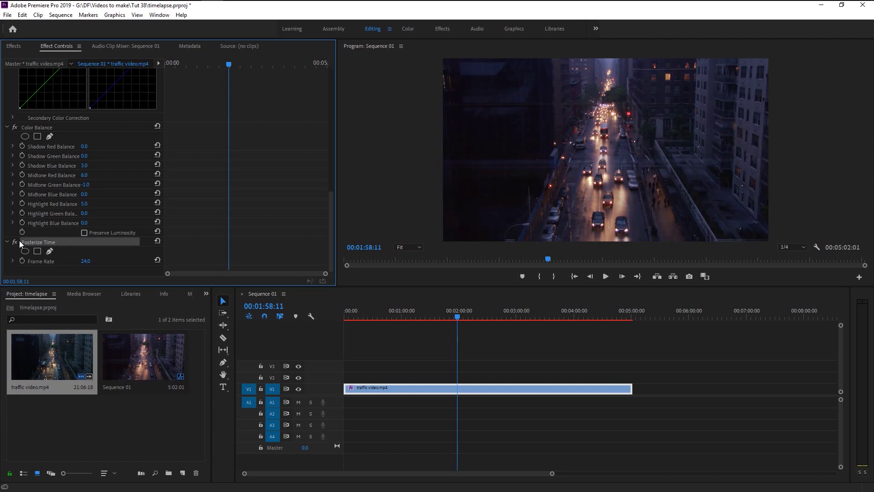
left_click(86, 261)
type("0.8")
- Commit the Posterize Time Frame Rate of 0.8
key("Return")
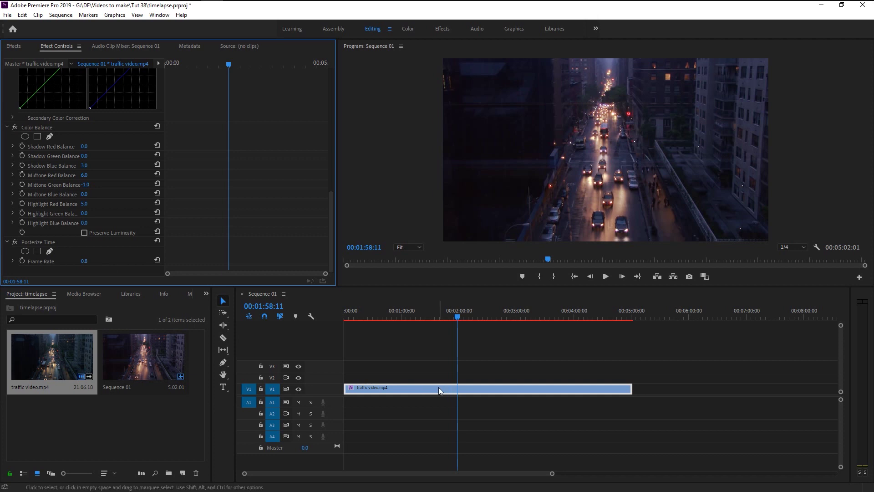
- Speed the traffic clip up to 800% in Speed/Duration and play it from the start
key("Home")
left_click(605, 276)
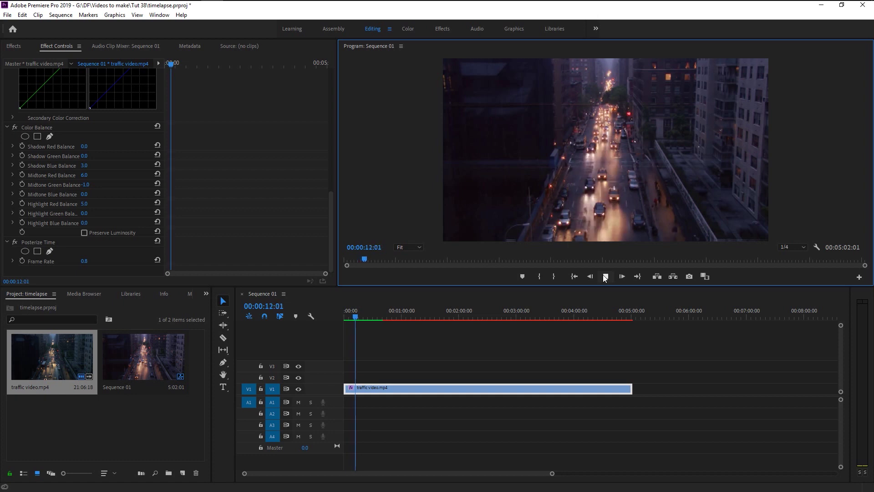
right_click(460, 387)
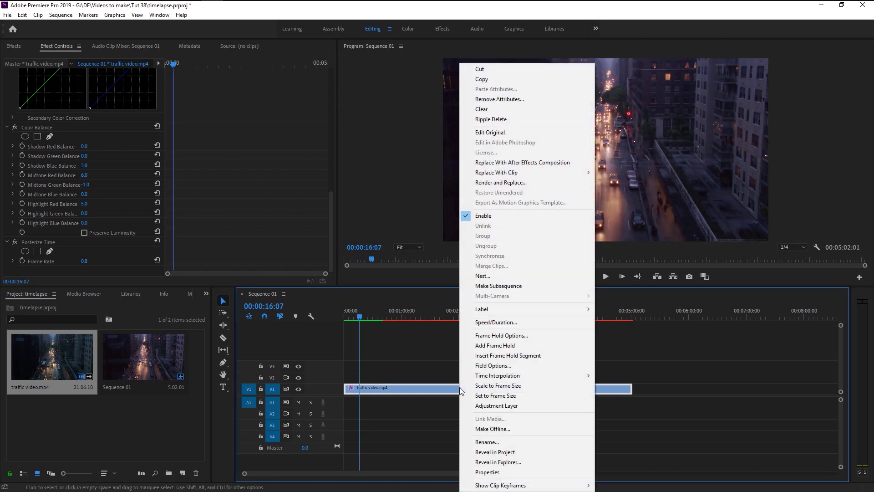
left_click(473, 326)
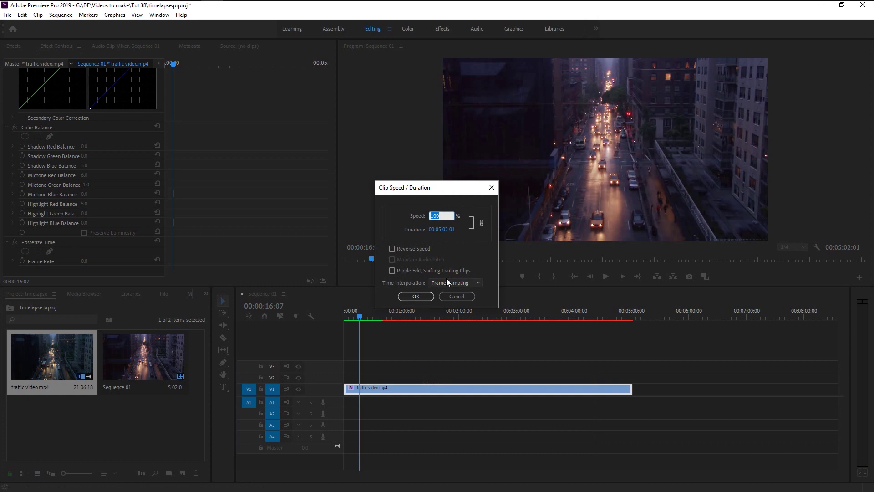
type("8")
left_click(405, 295)
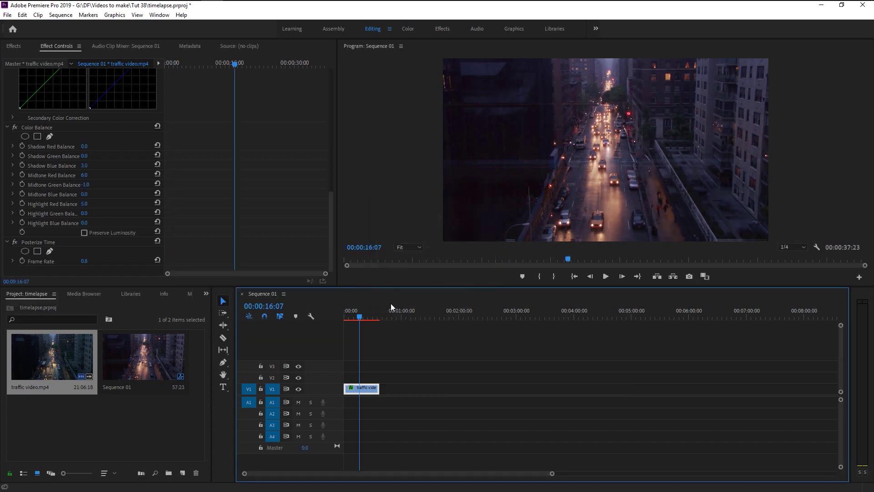
key("Home")
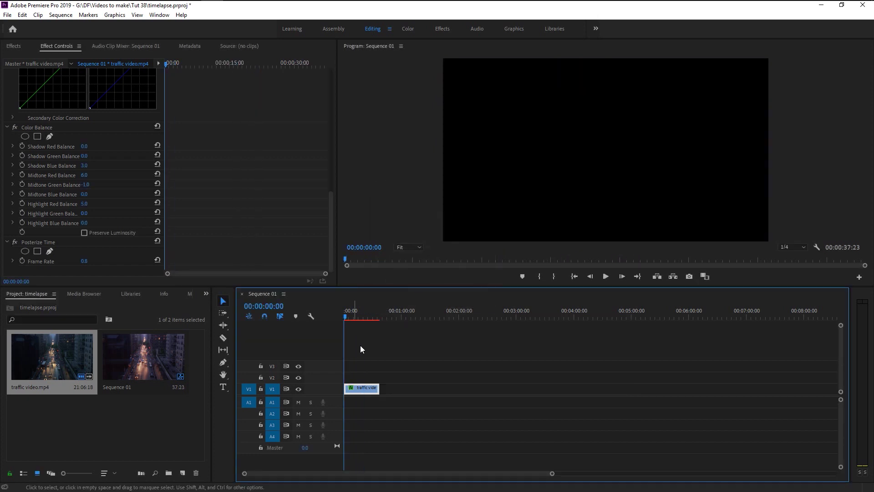
left_click(606, 276)
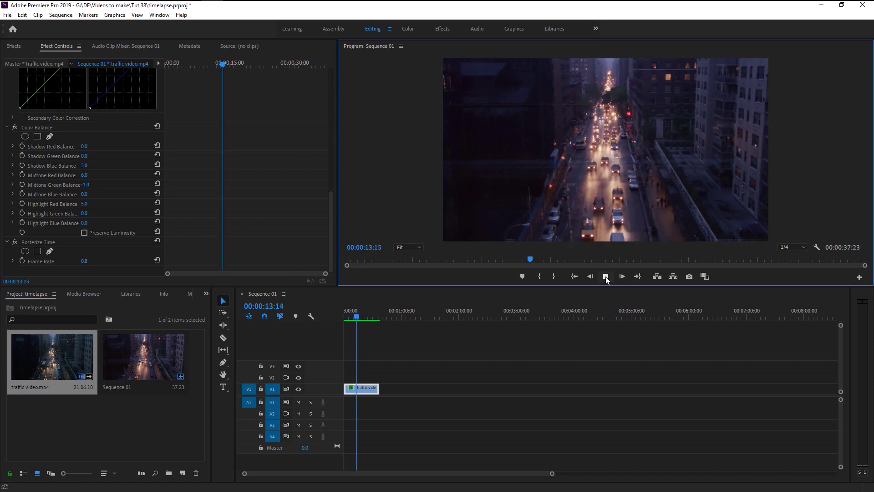
- Raise the clip speed to 1000% with Ctrl+R and replay the sequence from the start
left_click(367, 389)
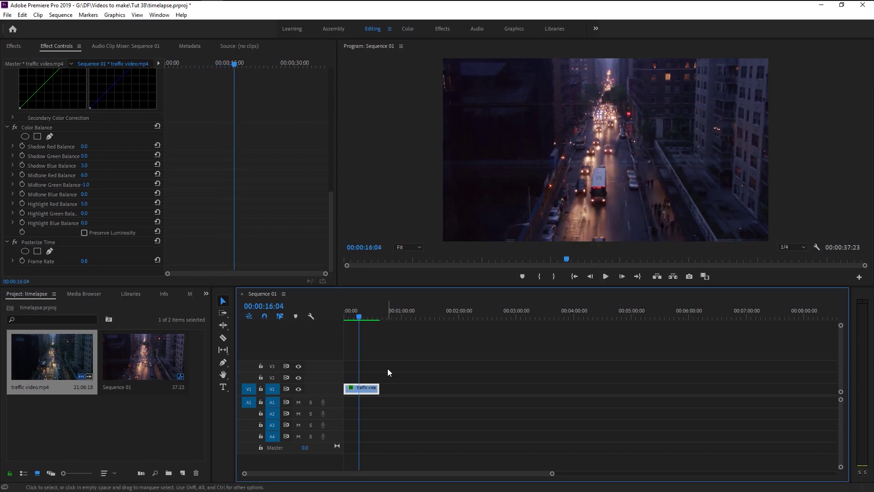
key("ctrl+r")
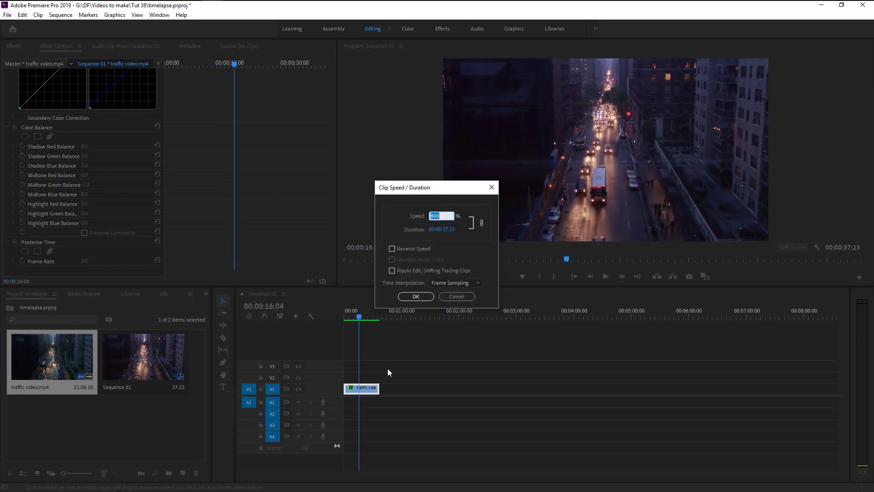
type("10")
key("Return")
key("Home")
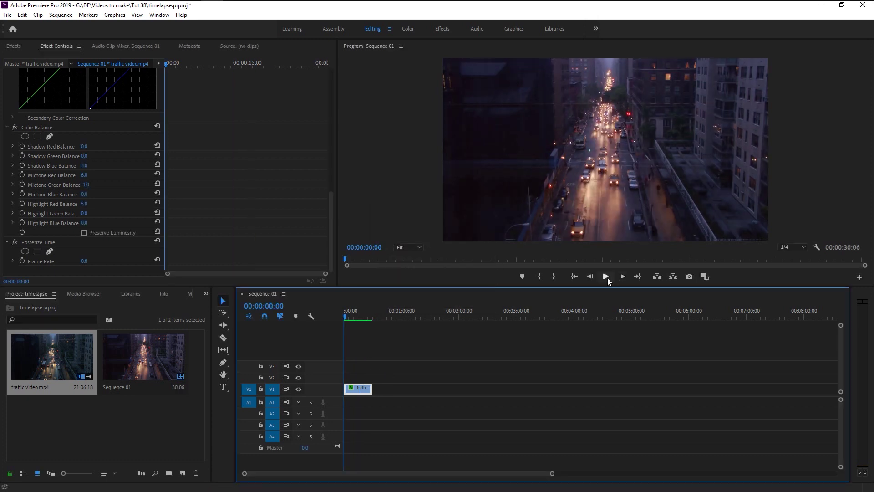
left_click(607, 277)
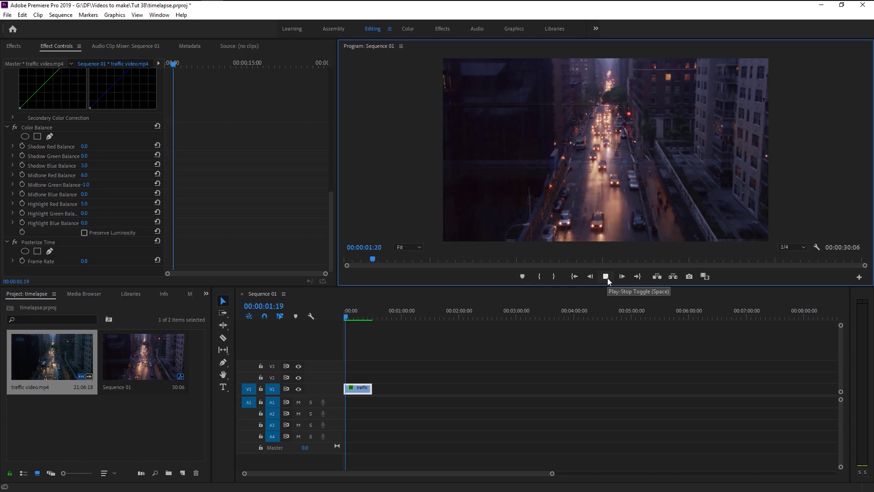